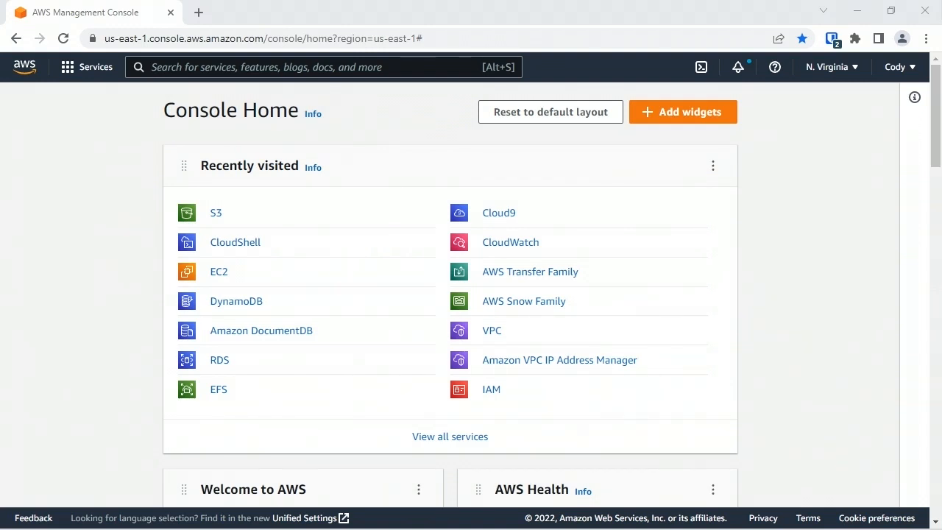
Open the budgets-east bucket in S3 and examine the Object Lock section of its properties
click(217, 215)
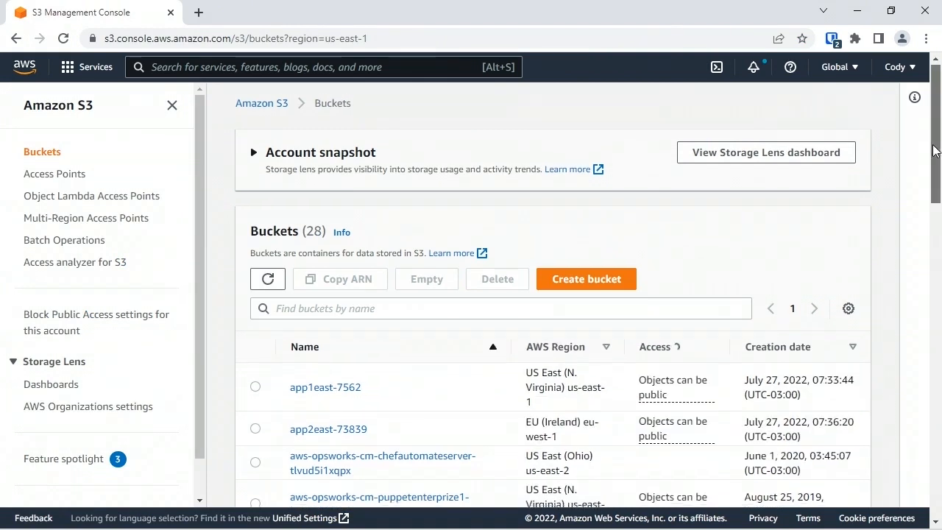
drag(933, 158, 929, 245)
click(329, 262)
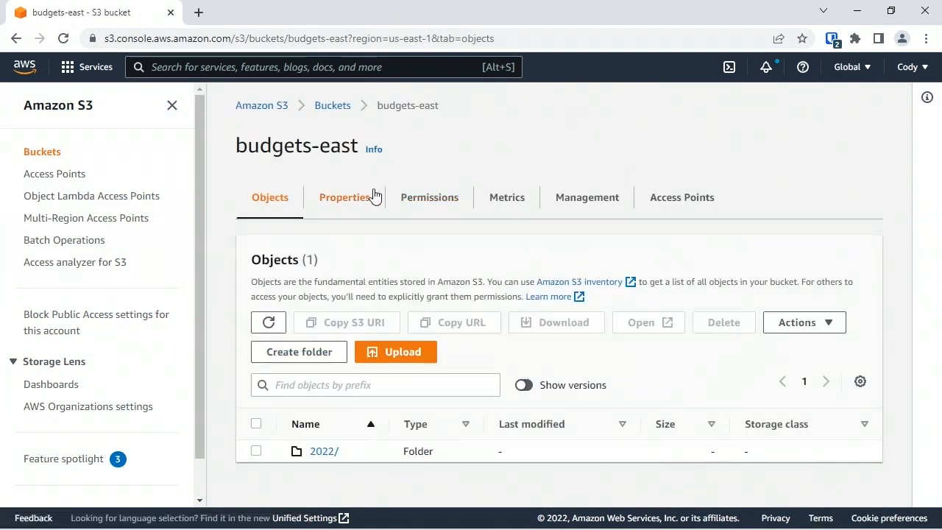
click(360, 205)
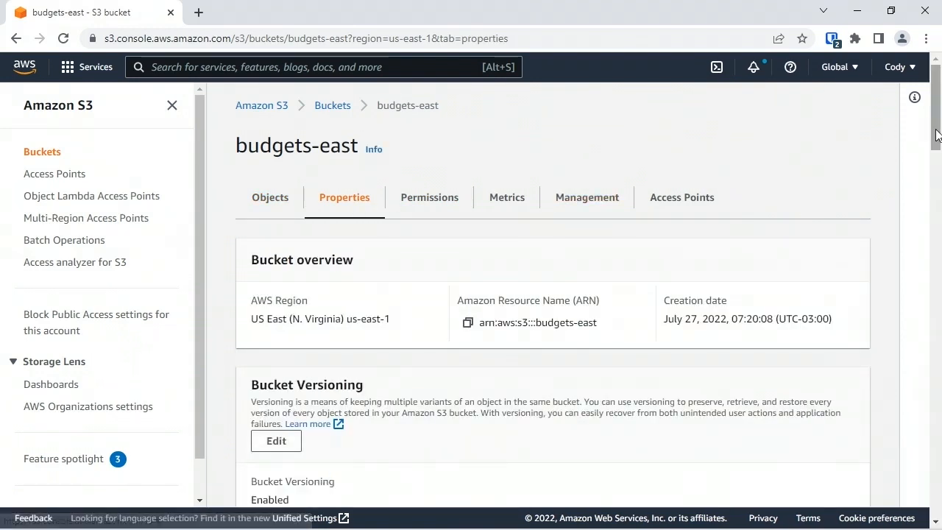
drag(937, 137, 935, 456)
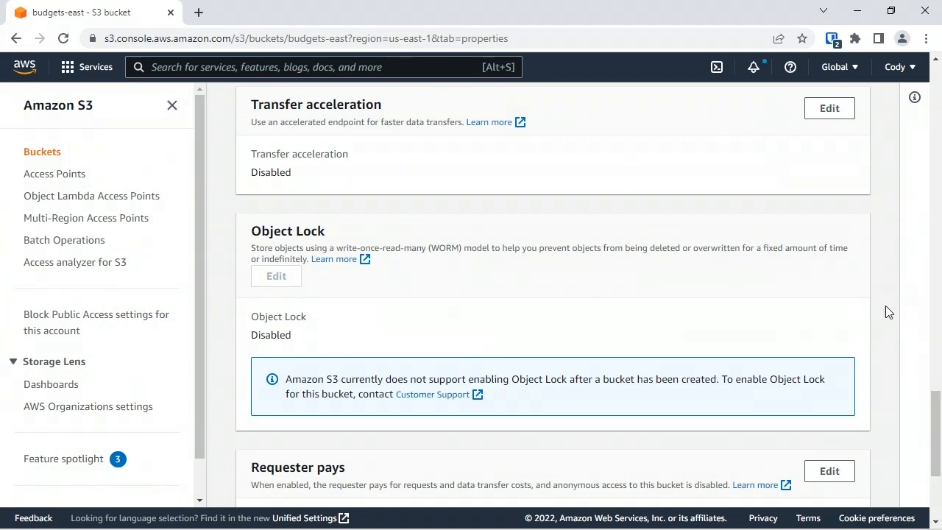
drag(939, 388, 939, 65)
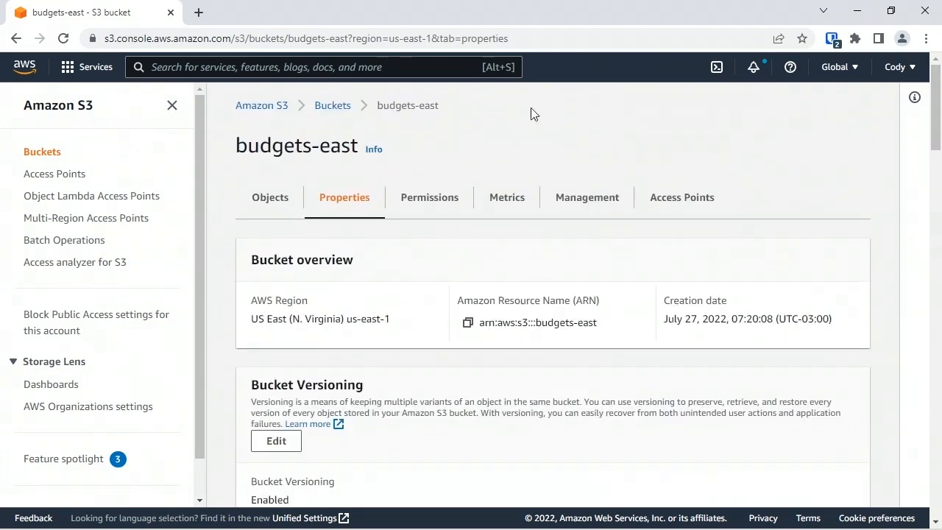
Start a new S3 bucket named hq-projects and enable Bucket Versioning for it
click(335, 108)
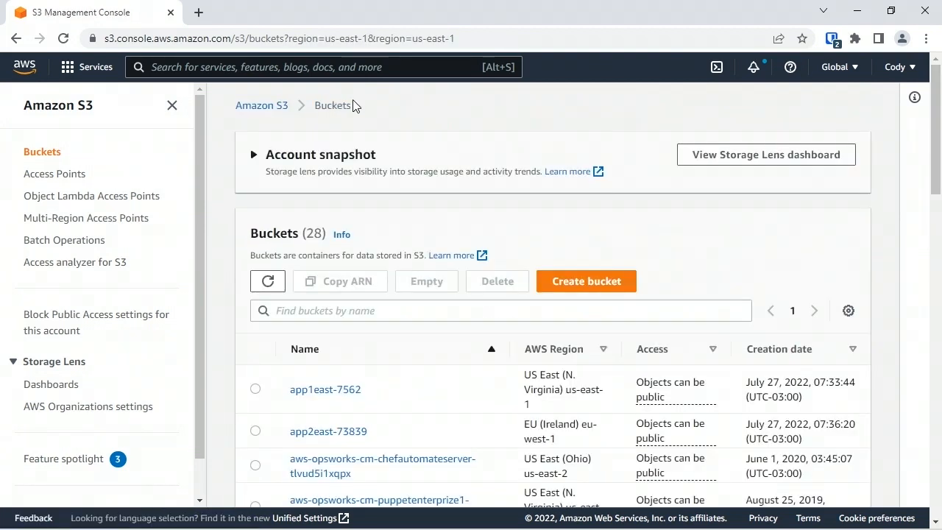
click(587, 279)
click(448, 274)
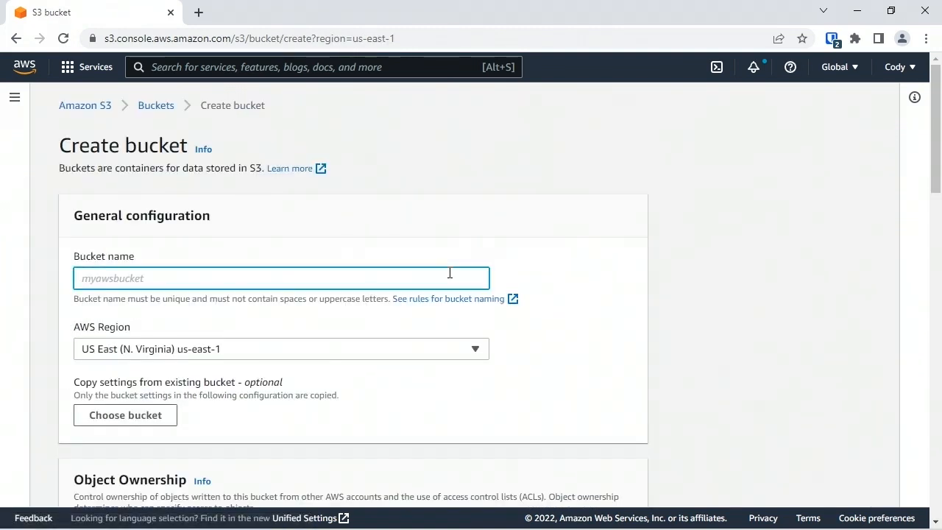
text(hq-projects)
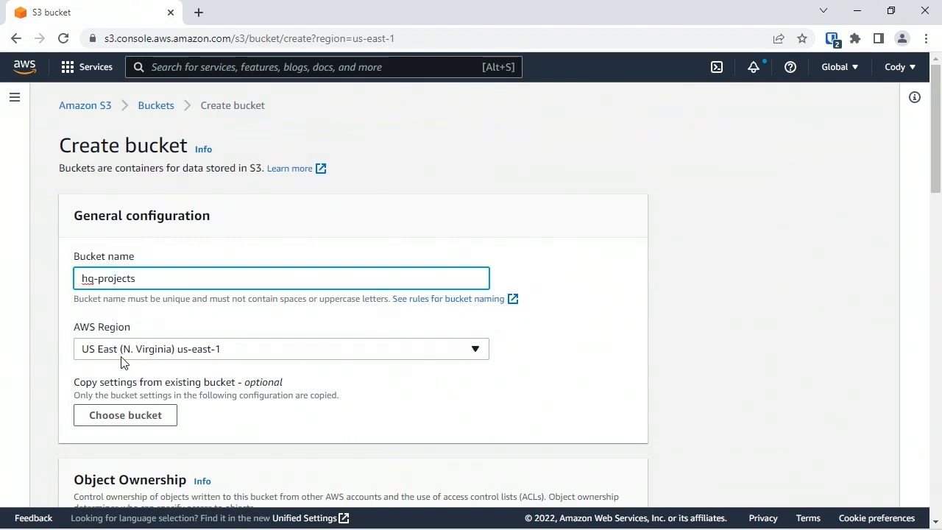
drag(936, 163, 929, 434)
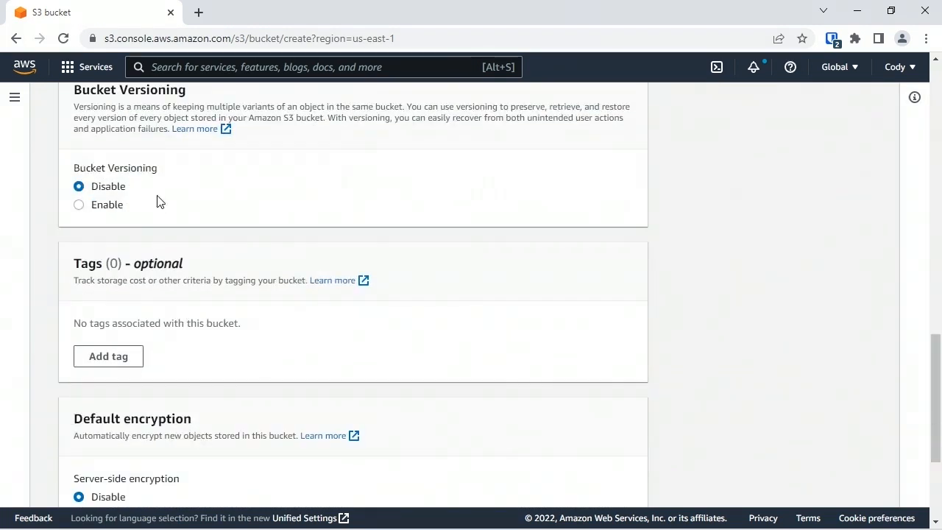
click(103, 205)
Enable Object Lock in the advanced settings, acknowledge its permanent effect, create the bucket and dismiss the notifications
drag(937, 379, 920, 446)
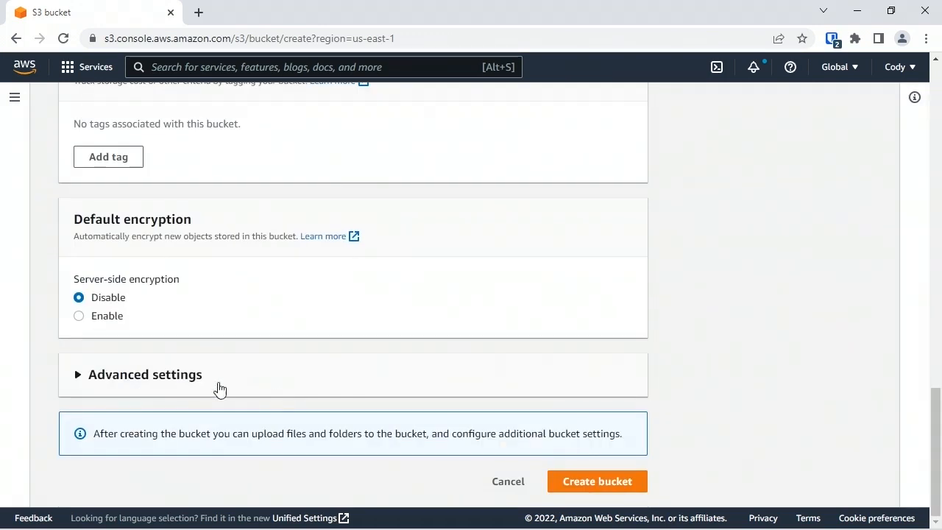
click(165, 378)
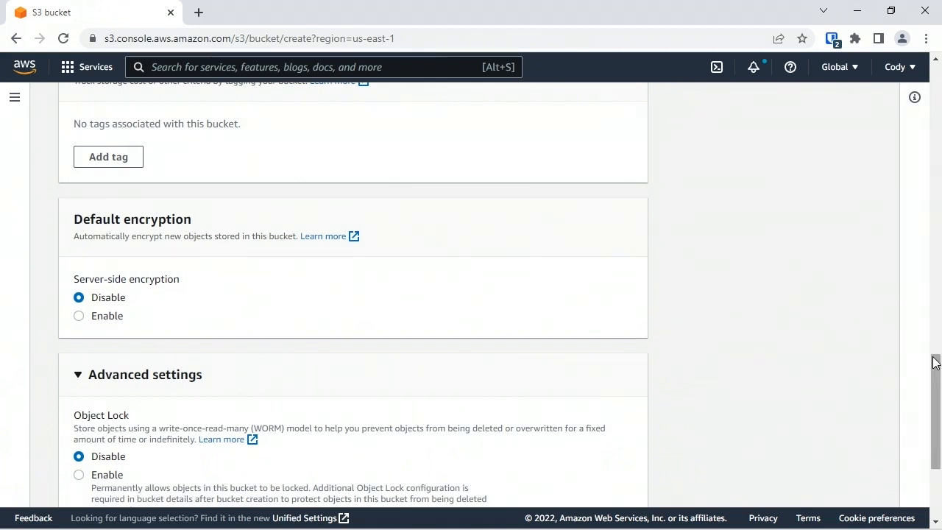
drag(935, 372, 935, 412)
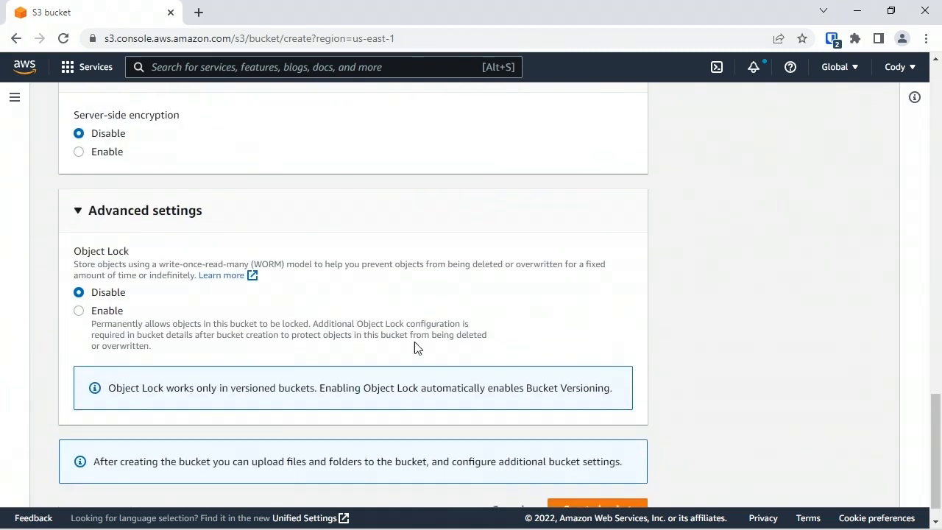
click(80, 315)
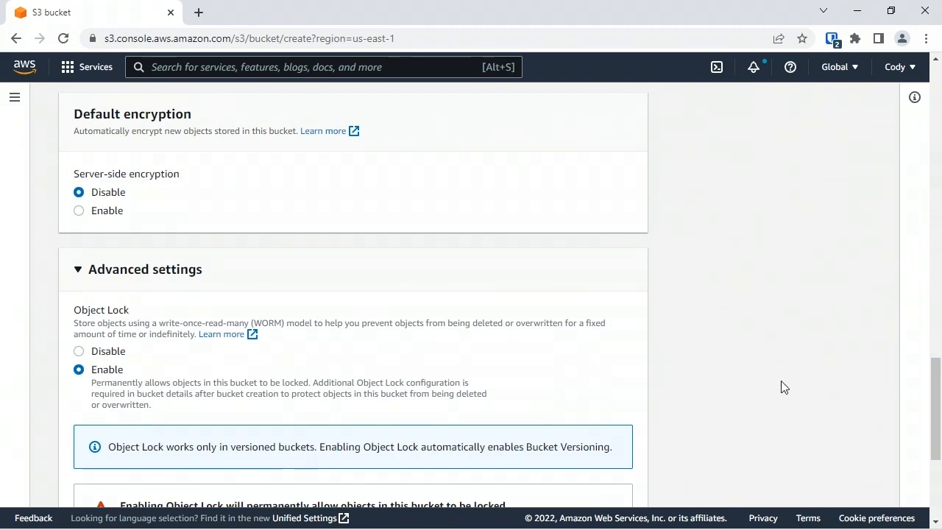
drag(936, 391, 934, 451)
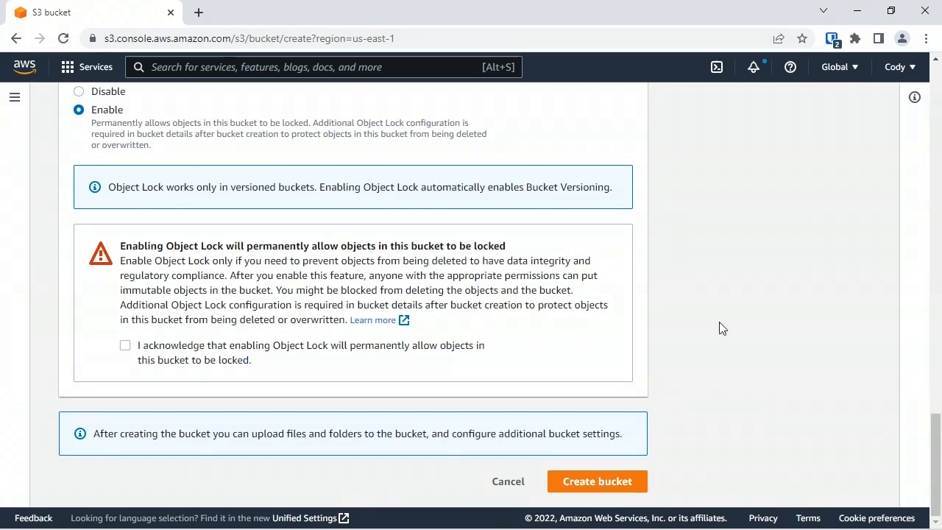
click(125, 347)
click(626, 480)
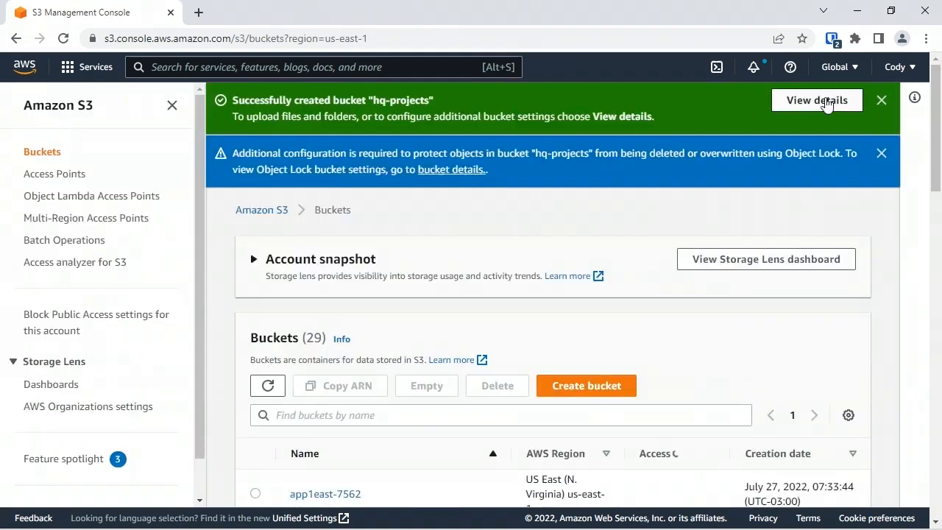
click(880, 101)
click(881, 101)
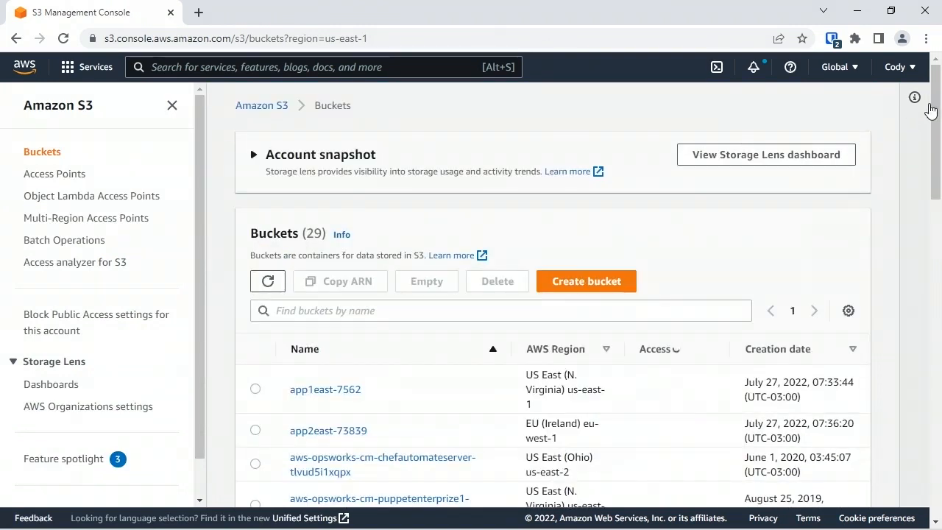
Open the hq-projects bucket and add the file Project_A.txt to a new upload
scroll(935, 109, down, 5)
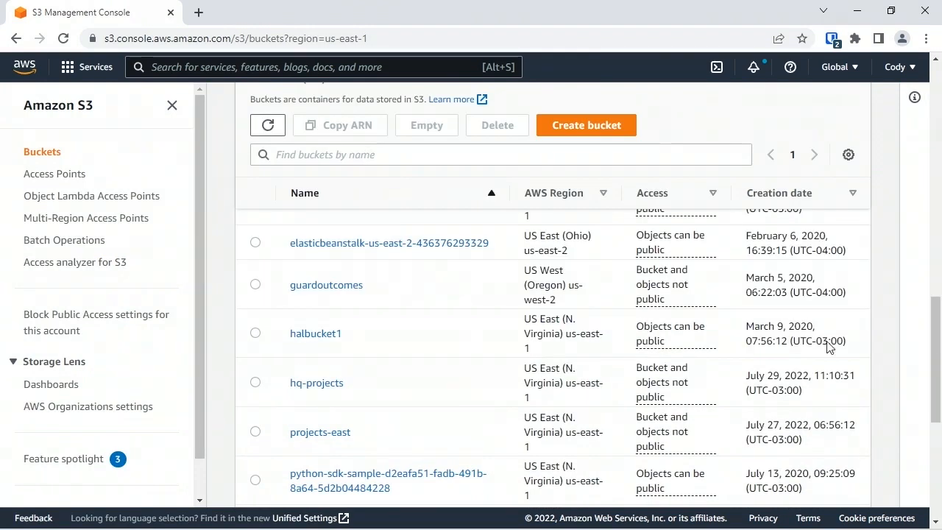
click(324, 383)
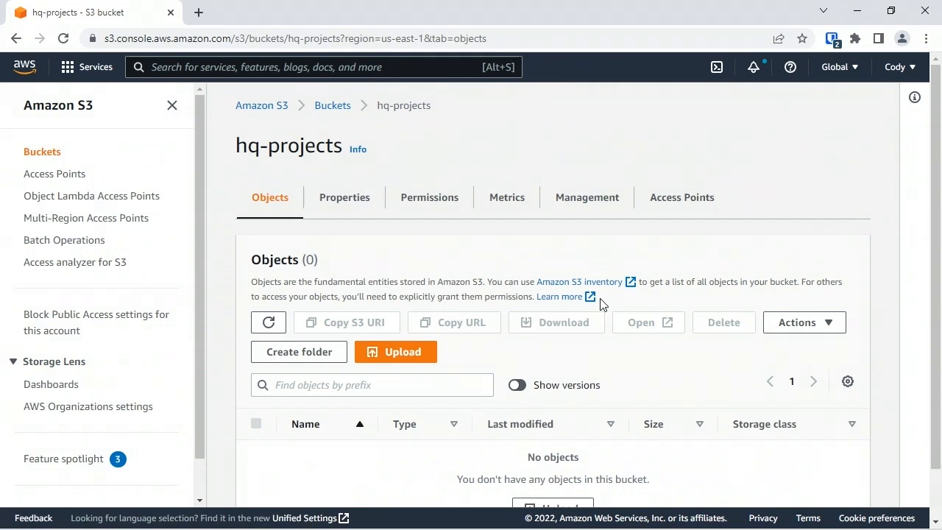
click(405, 359)
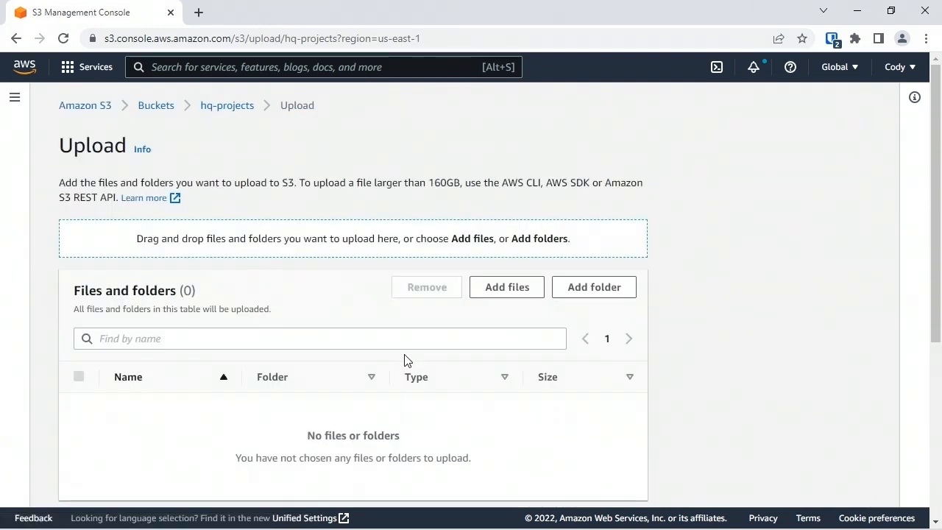
click(517, 294)
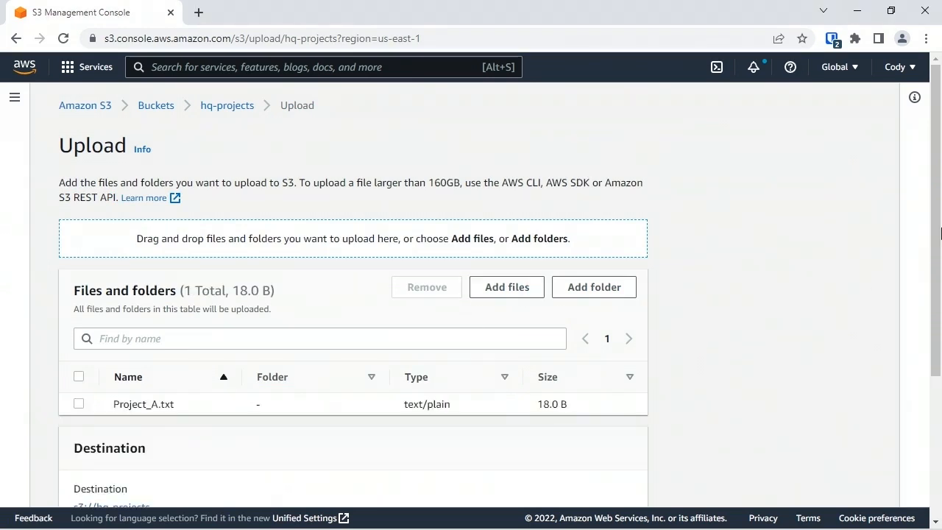
Review the upload's Object Lock and other properties, upload Project_A.txt to the bucket and close the upload status
scroll(354, 294, down, 2)
scroll(326, 353, down, 3)
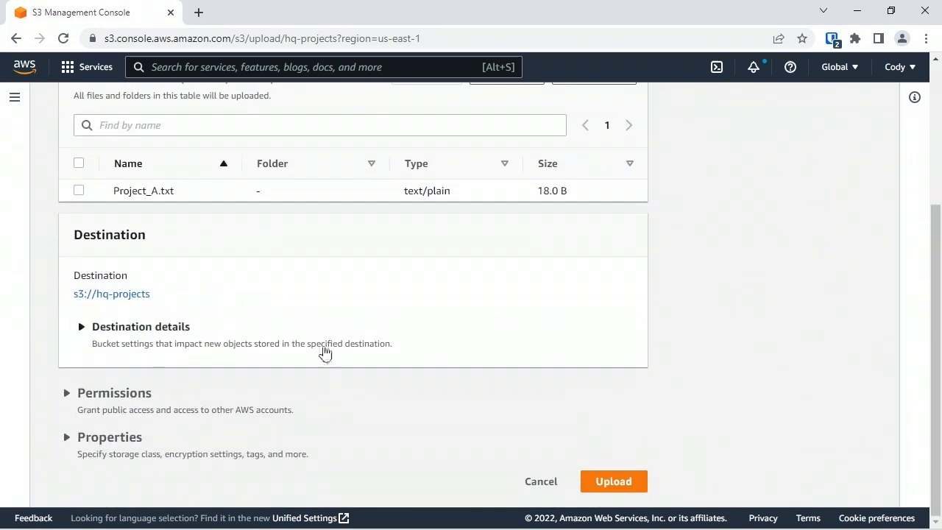
click(122, 437)
scroll(904, 394, down, 10)
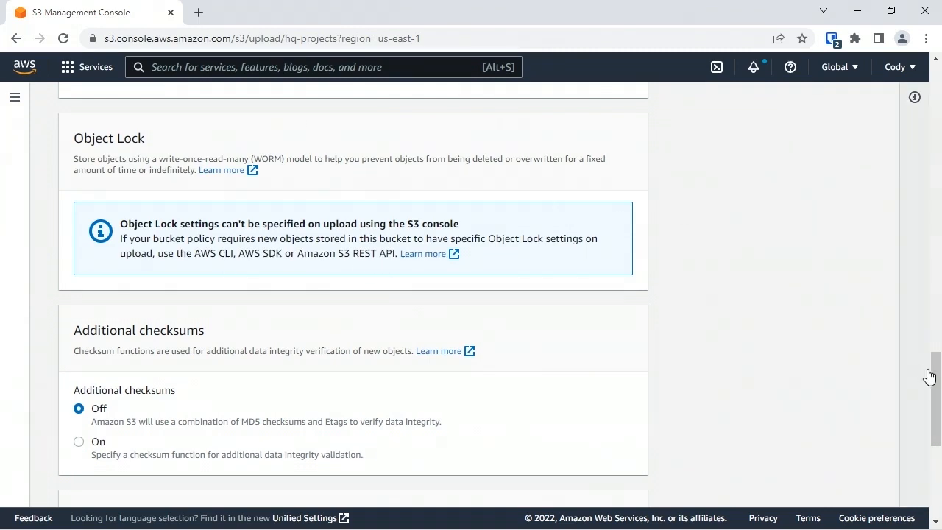
drag(932, 380, 932, 458)
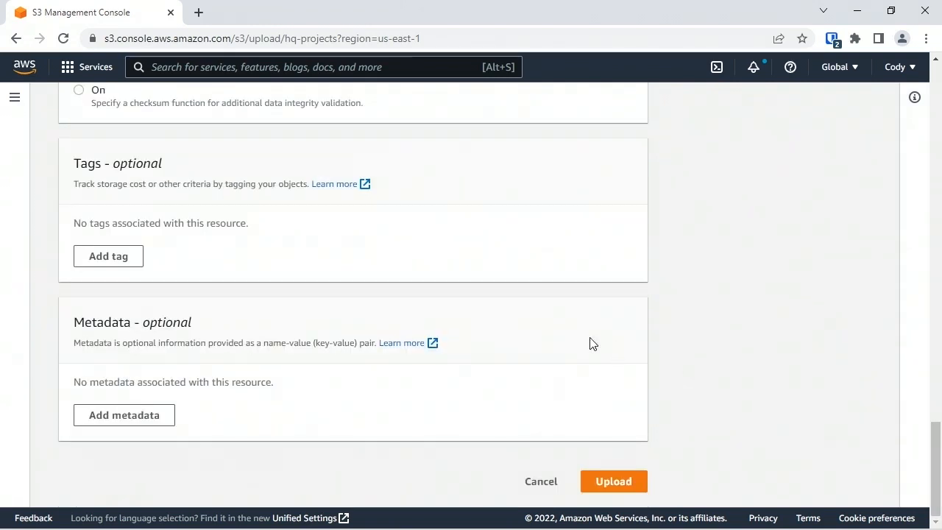
click(622, 482)
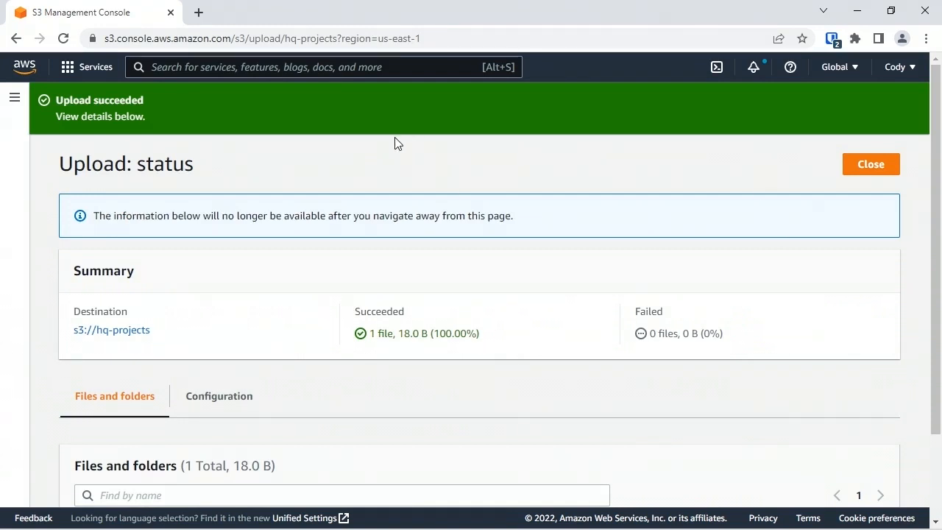
click(883, 163)
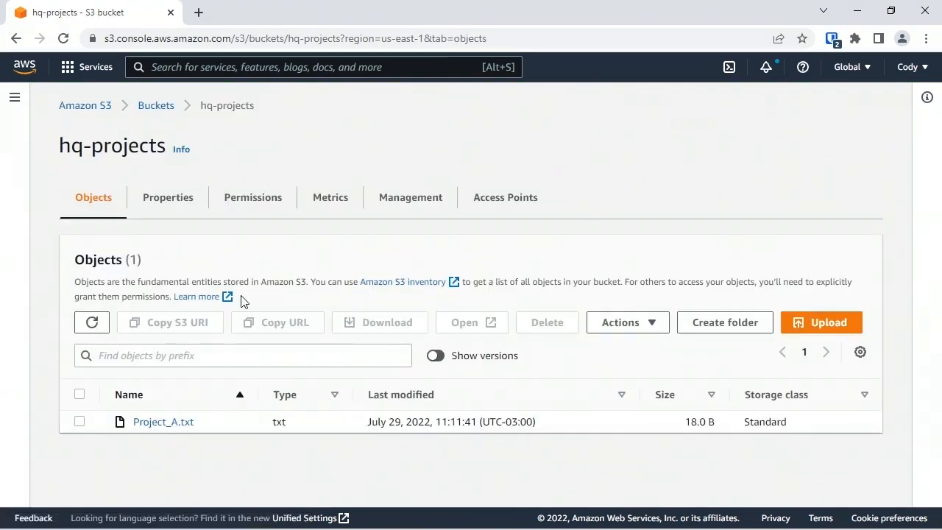
Open the Project_A.txt object and enable its Object Lock legal hold, saving the change
click(155, 432)
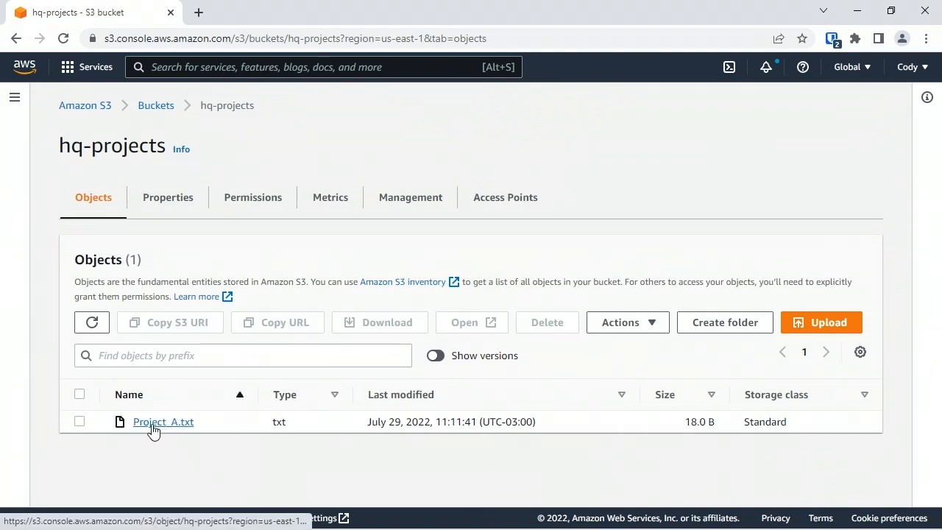
click(181, 427)
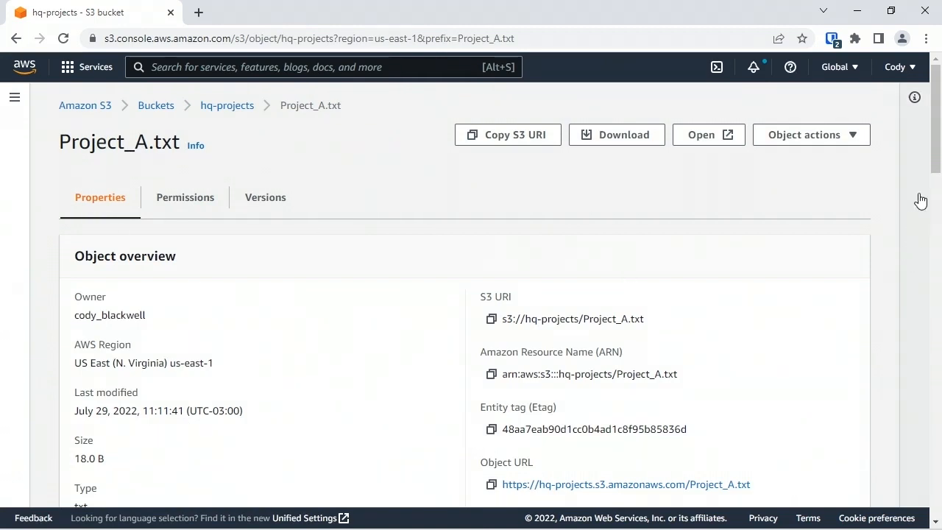
drag(935, 139, 926, 230)
scroll(830, 339, down, 10)
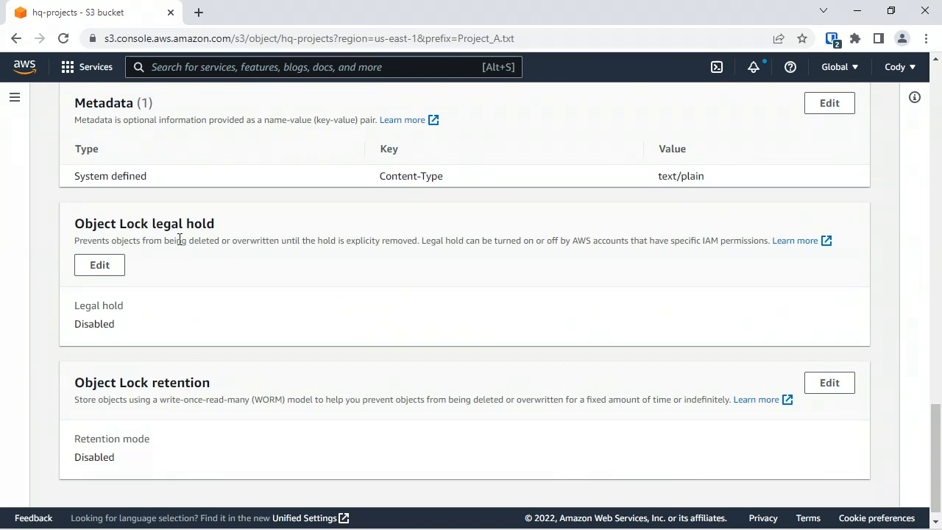
click(99, 267)
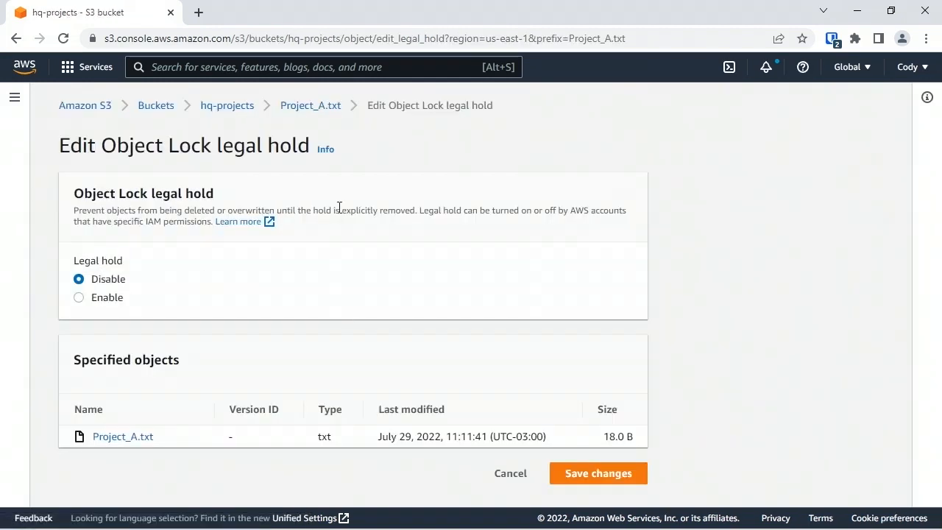
click(105, 303)
click(631, 475)
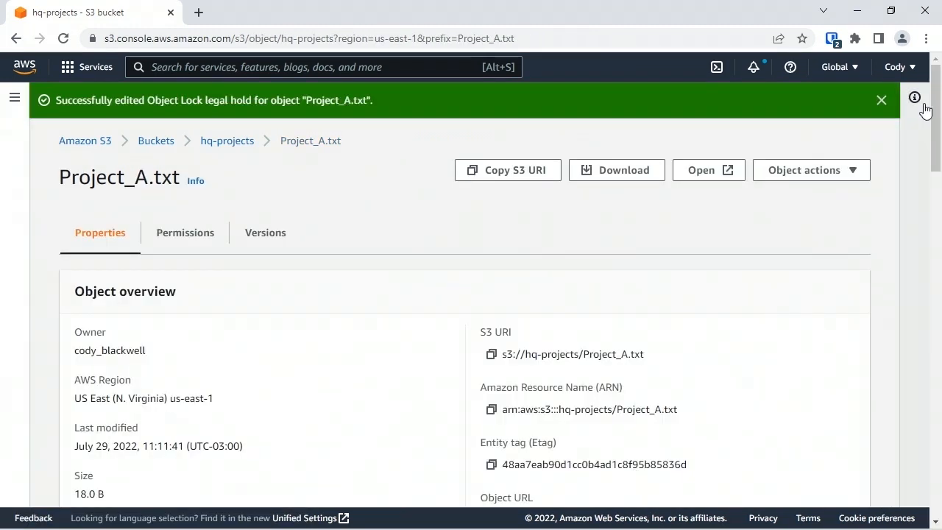
Examine the Object Lock retention modes and retain-until date option for Project_A.txt without saving any change
drag(937, 116, 917, 488)
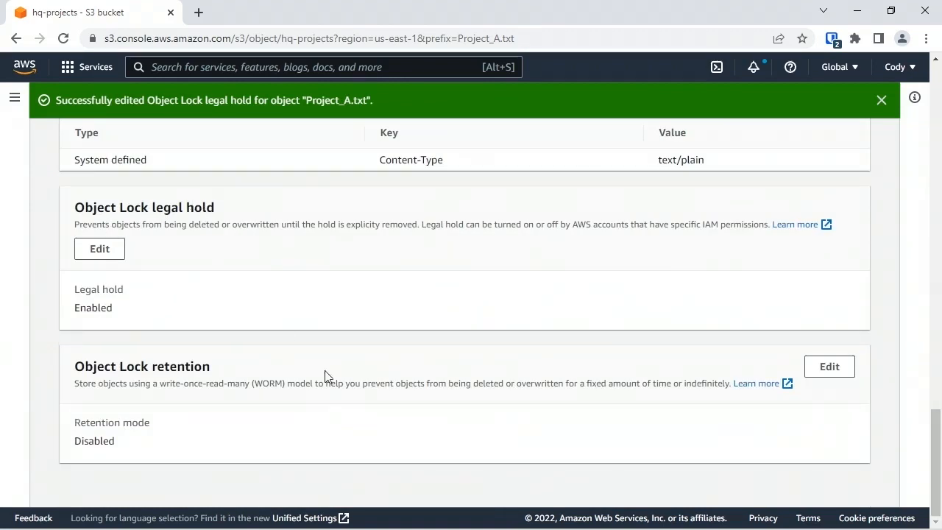
click(850, 368)
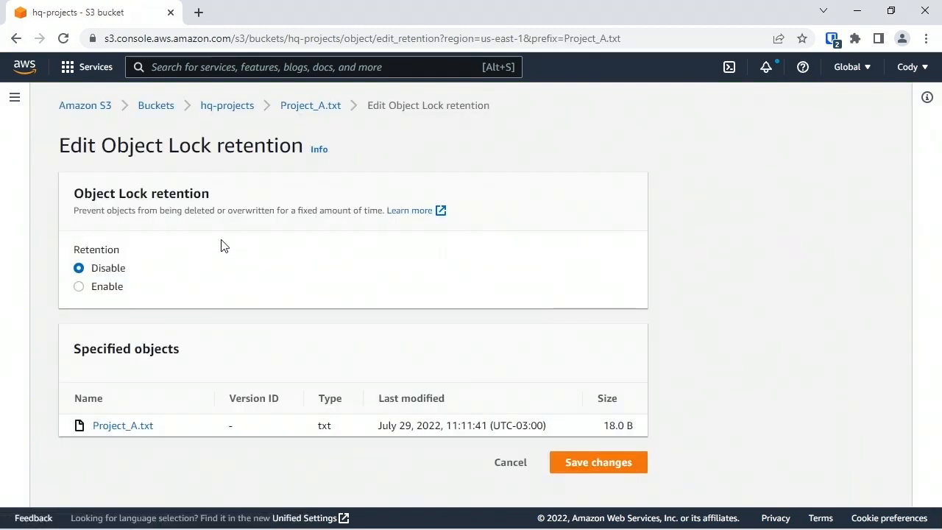
click(114, 291)
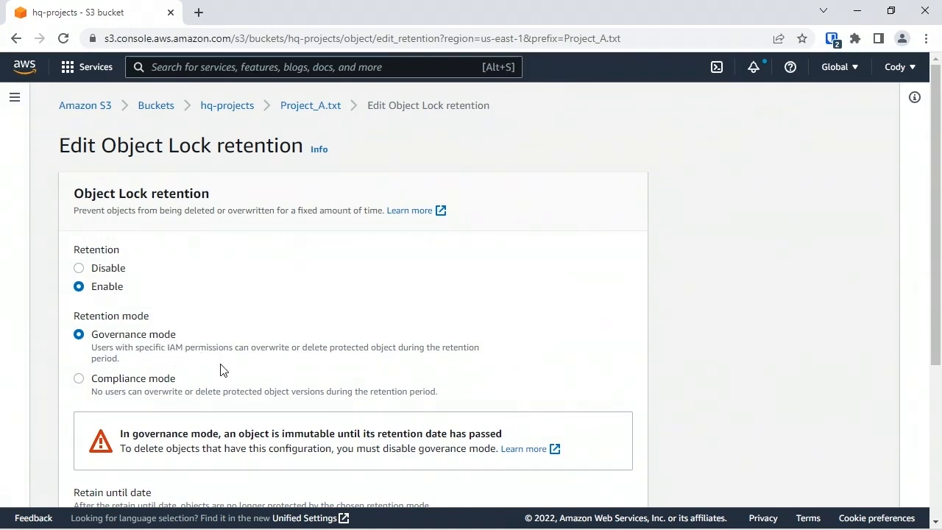
scroll(926, 360, down, 3)
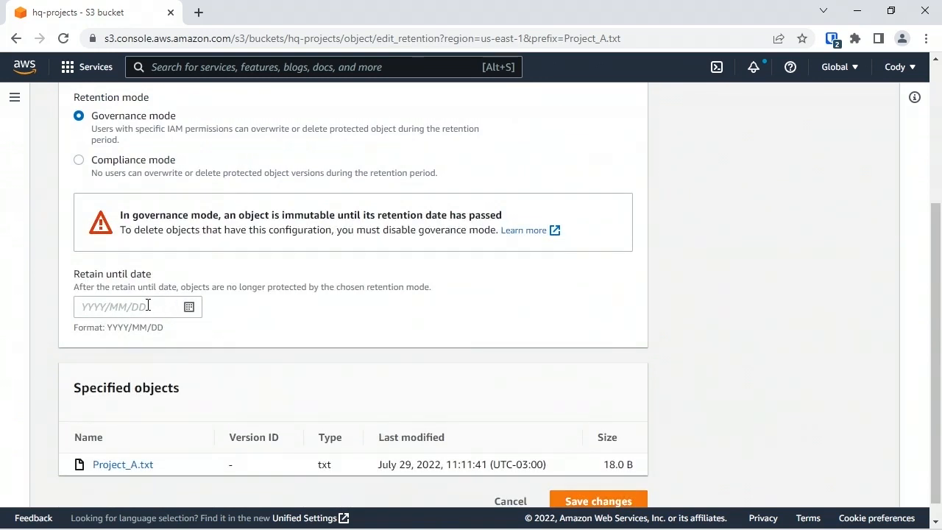
click(511, 501)
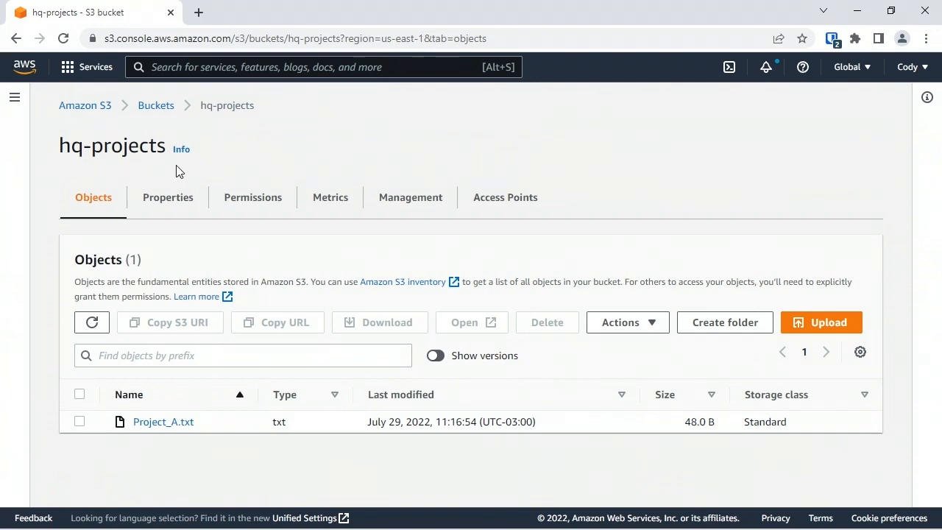
Open the versions of Project_A.txt and permanently delete the Intelligent-Tiering version, confirming with "permanently delete" and closing the deletion status
click(170, 425)
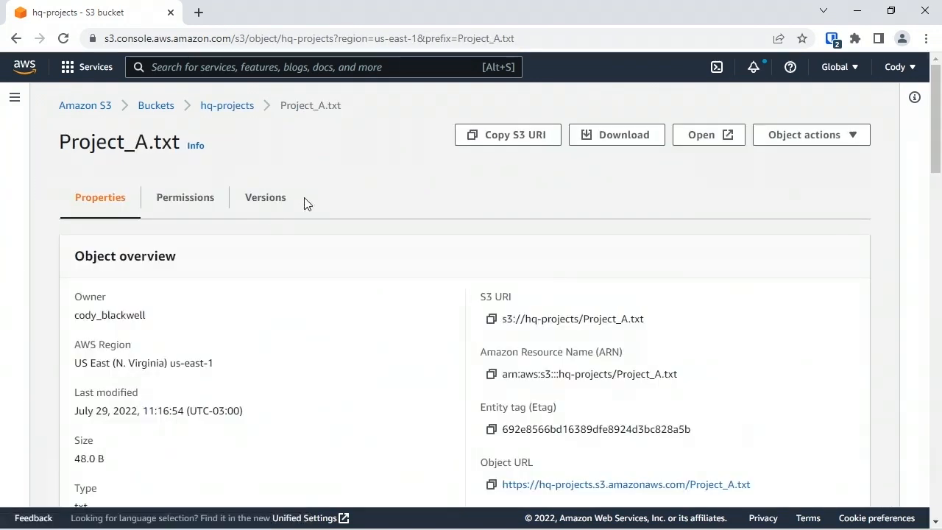
click(267, 202)
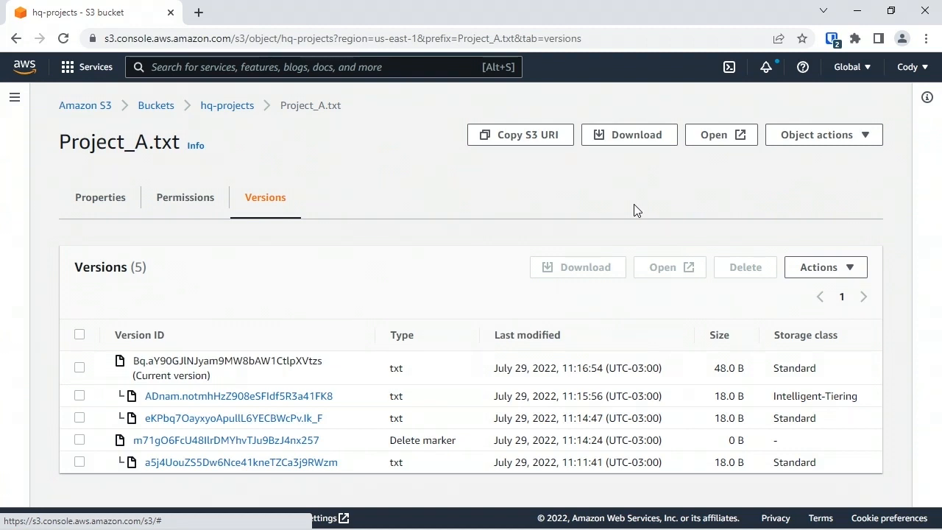
click(79, 396)
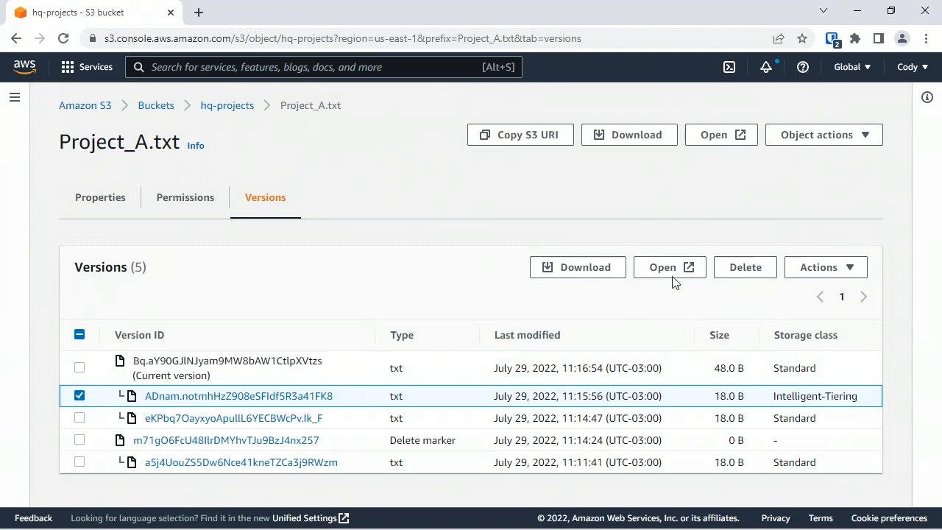
click(746, 269)
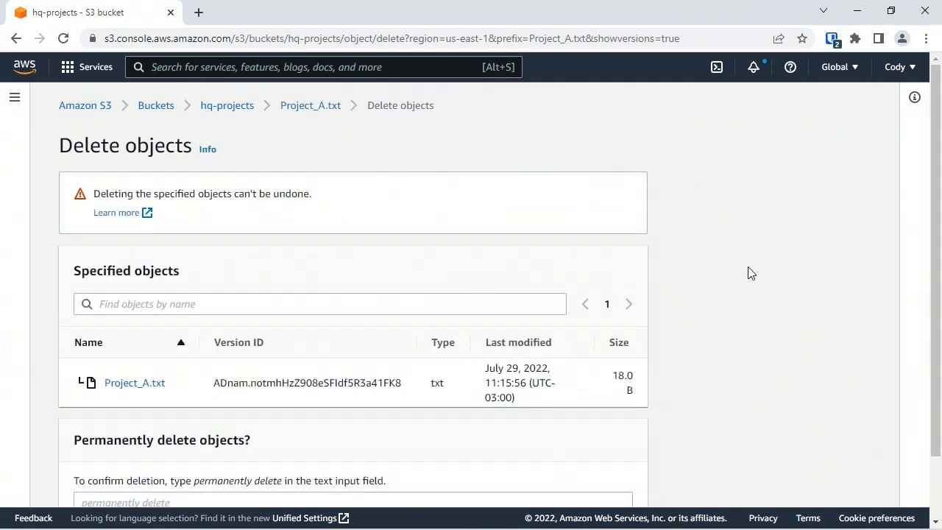
scroll(748, 272, down, 1)
click(261, 432)
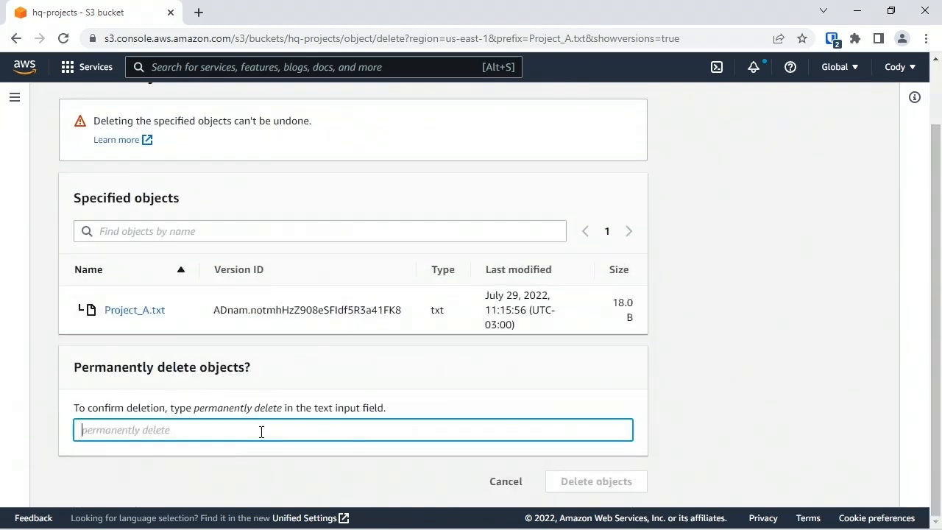
text(permane)
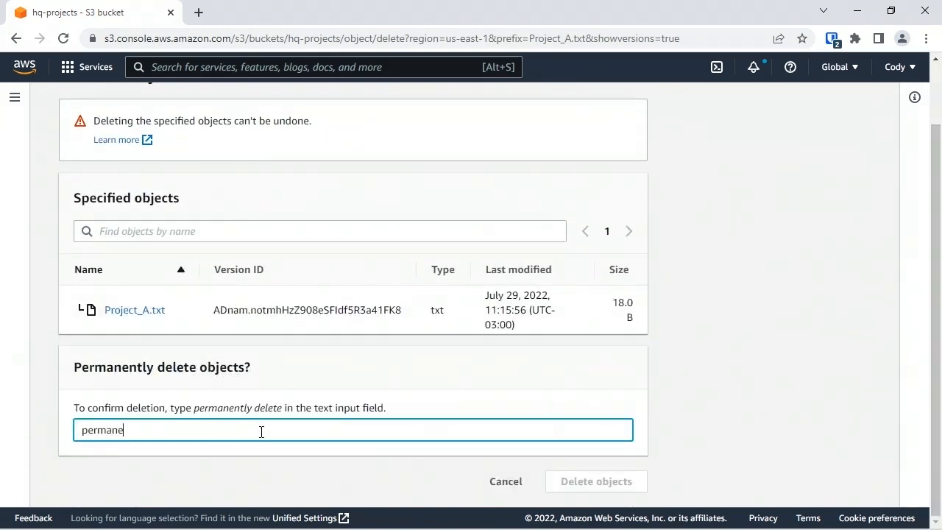
text(ntly delete)
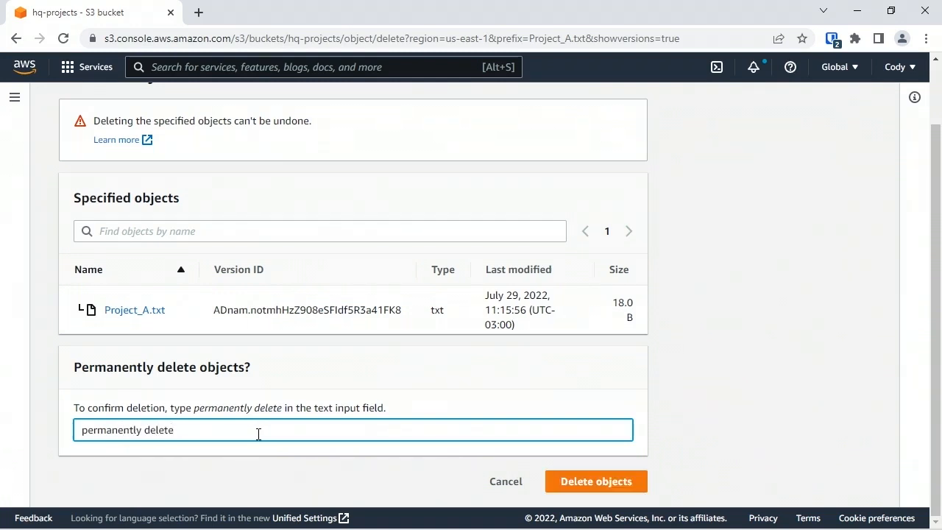
click(573, 483)
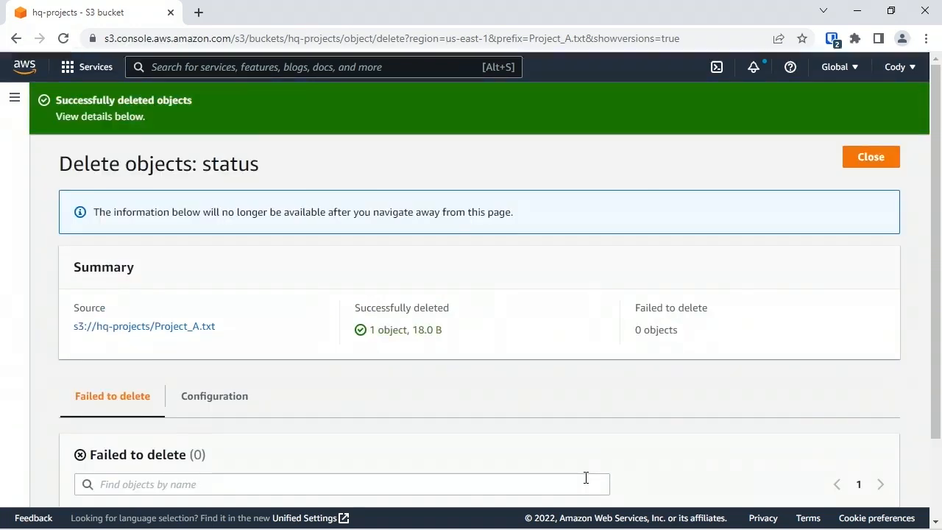
click(869, 161)
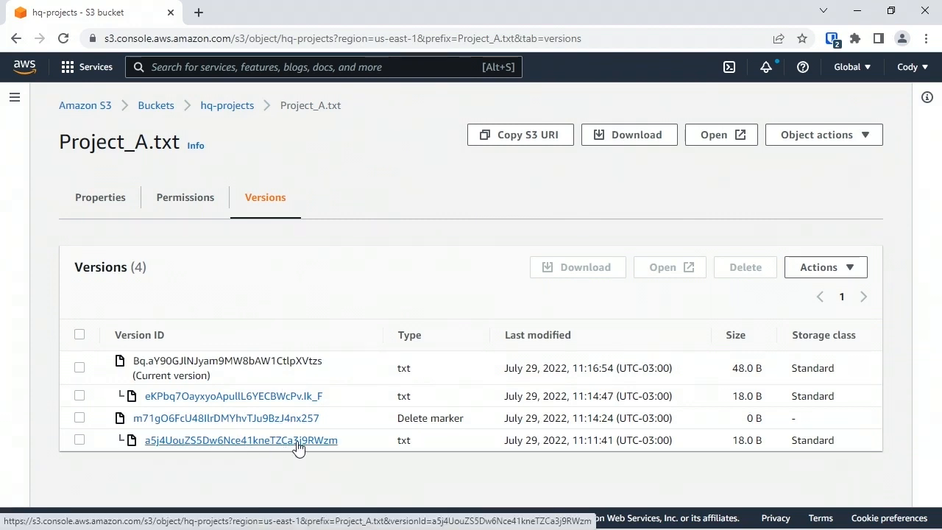
Try to permanently delete the oldest version of Project_A.txt, from 11:11:41, check the deletion status details and close them
click(80, 440)
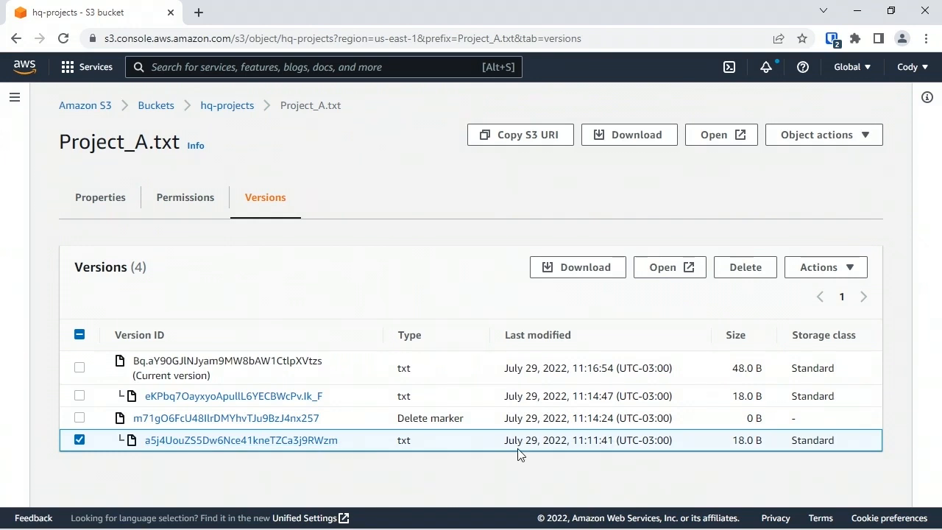
click(742, 271)
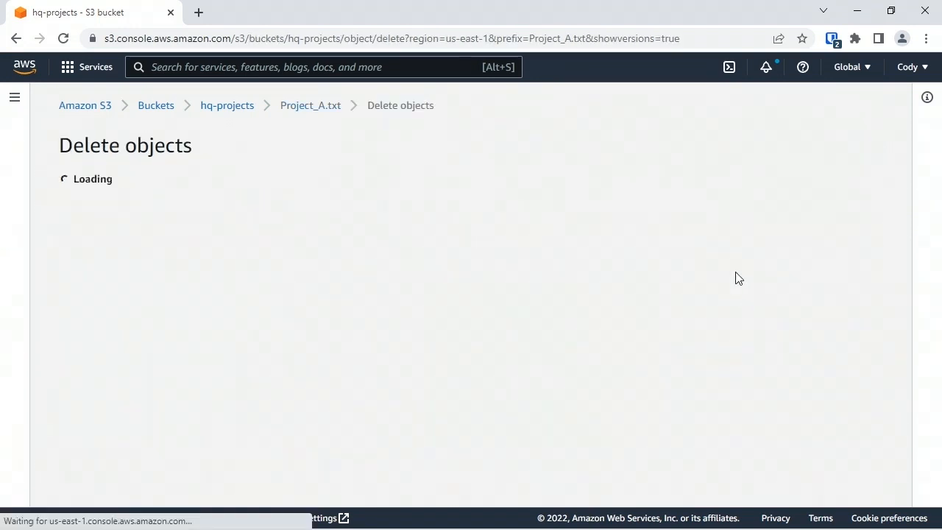
scroll(926, 331, down, 1)
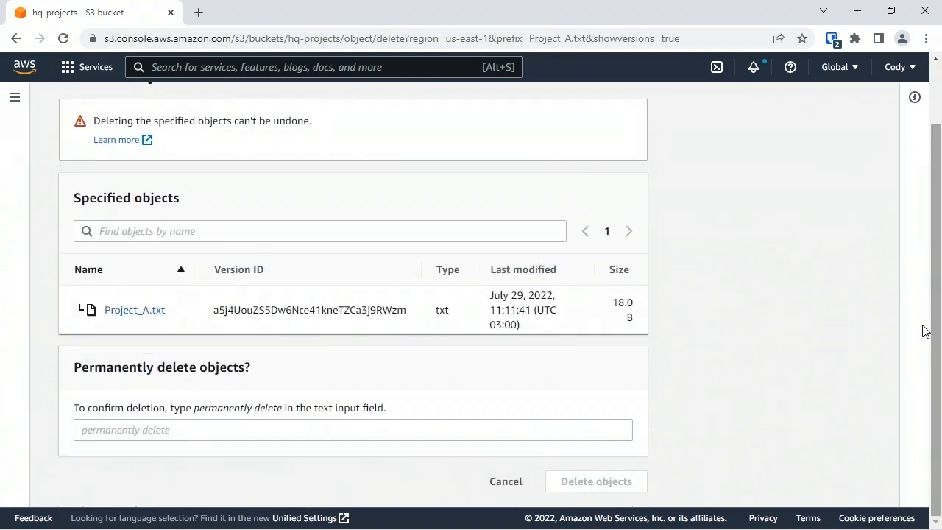
click(279, 427)
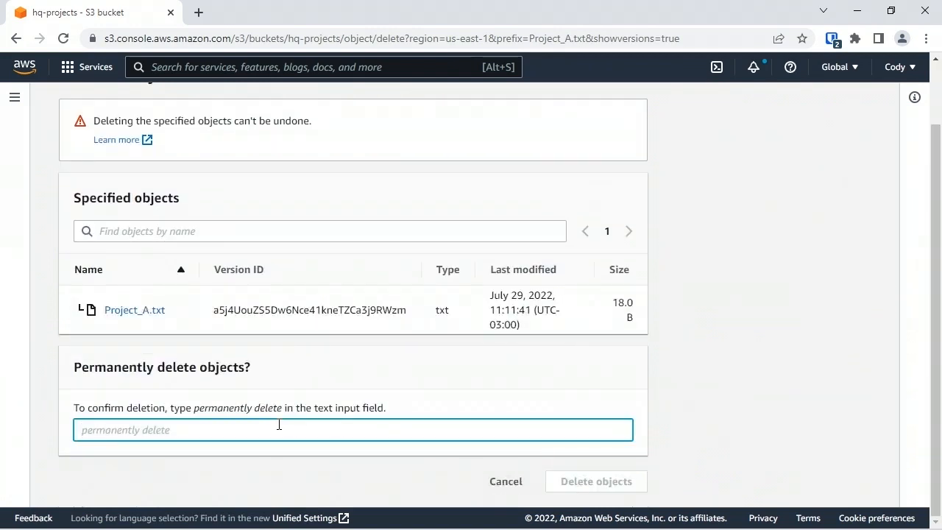
text(permanently delete)
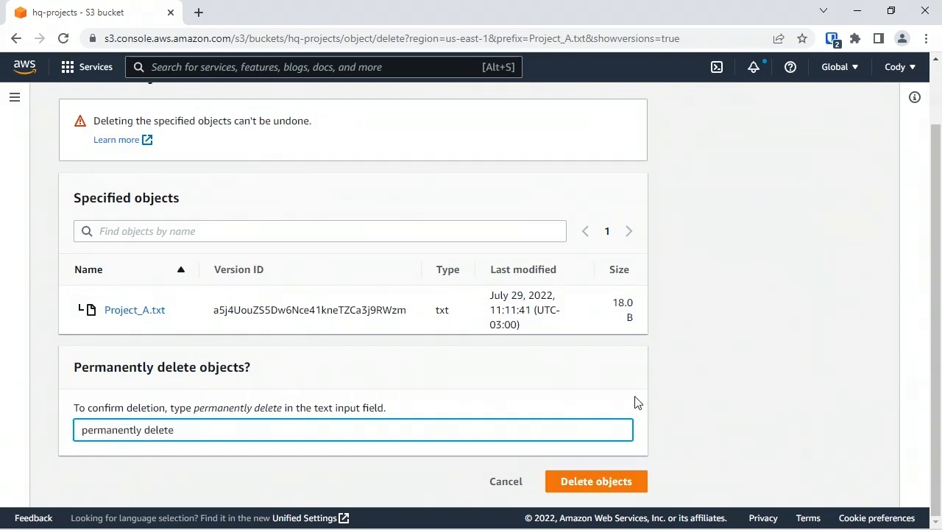
click(608, 481)
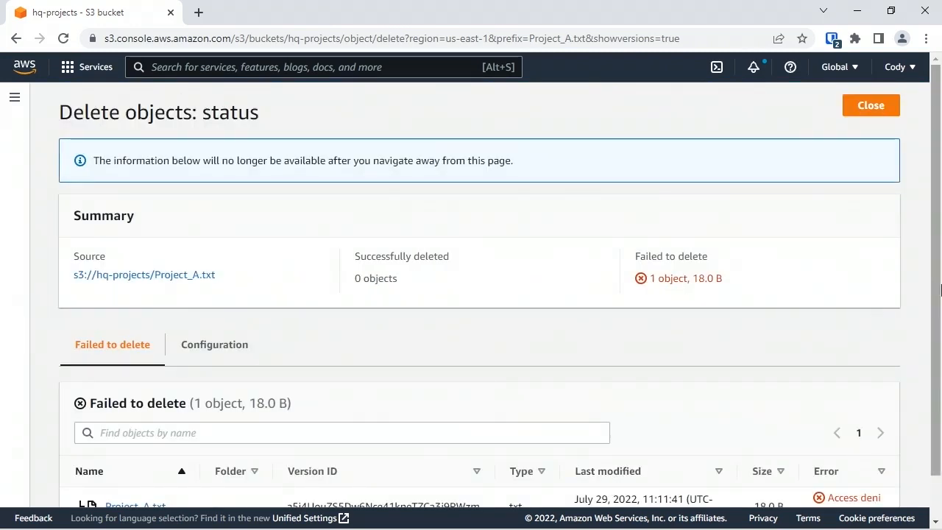
scroll(936, 288, down, 1)
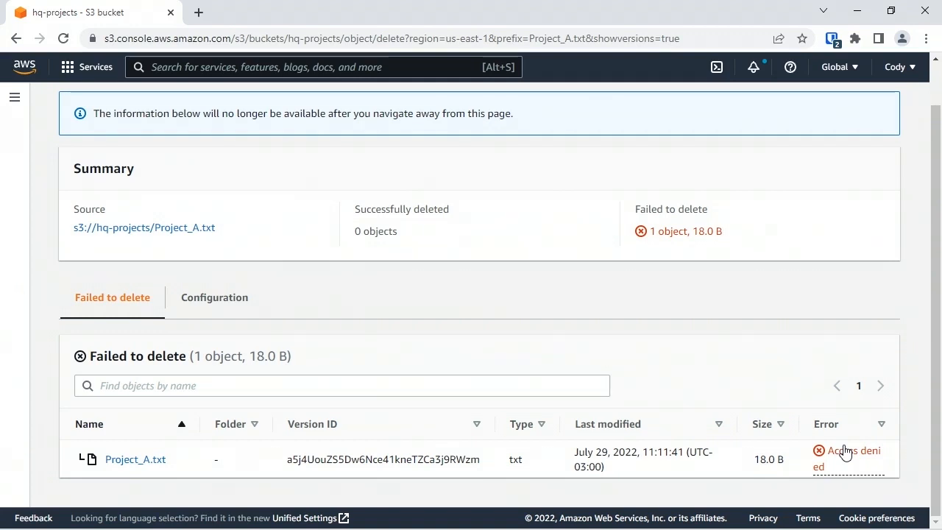
scroll(836, 452, up, 1)
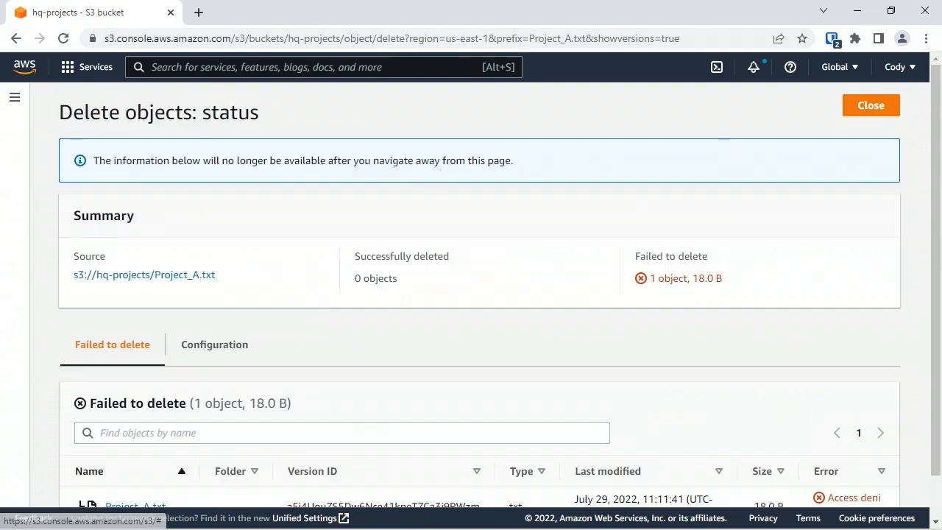
click(871, 107)
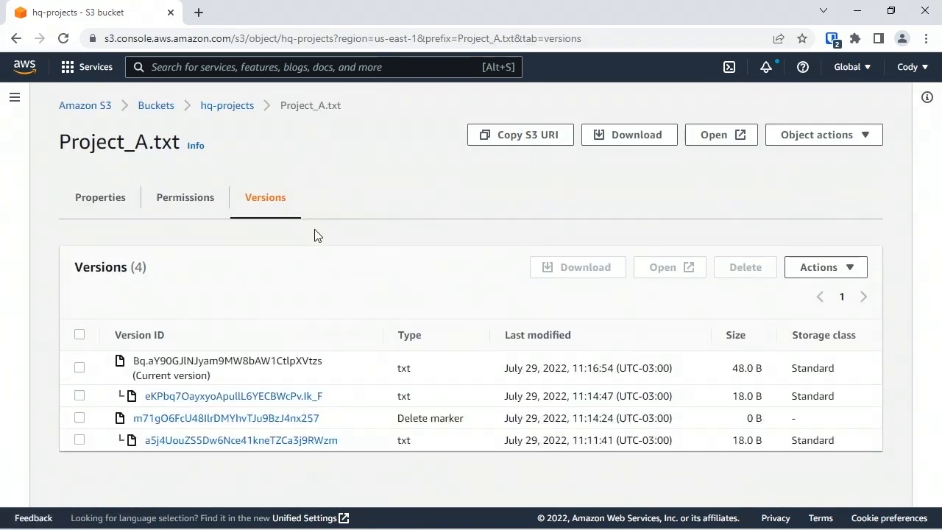
Open the oldest version of Project_A.txt, from 11:11:41, and disable its Object Lock legal hold, saving the change
click(266, 440)
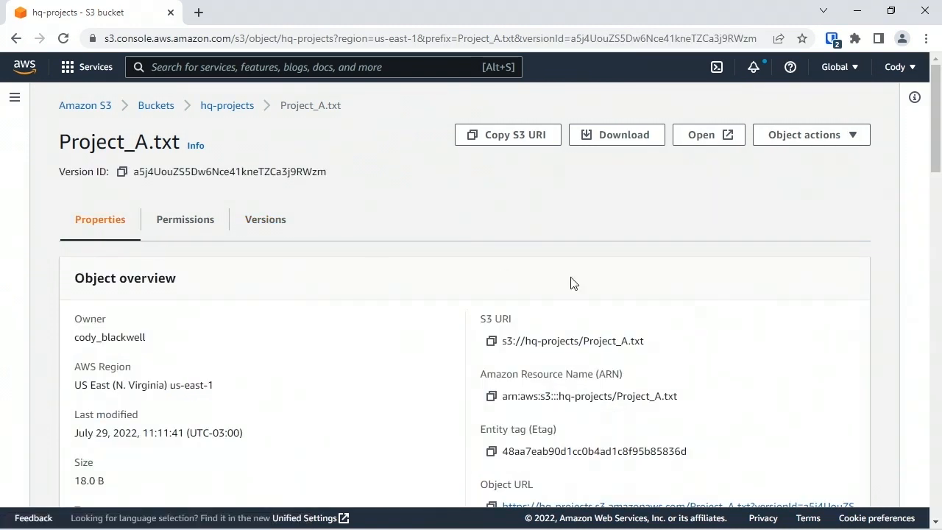
drag(936, 119, 936, 431)
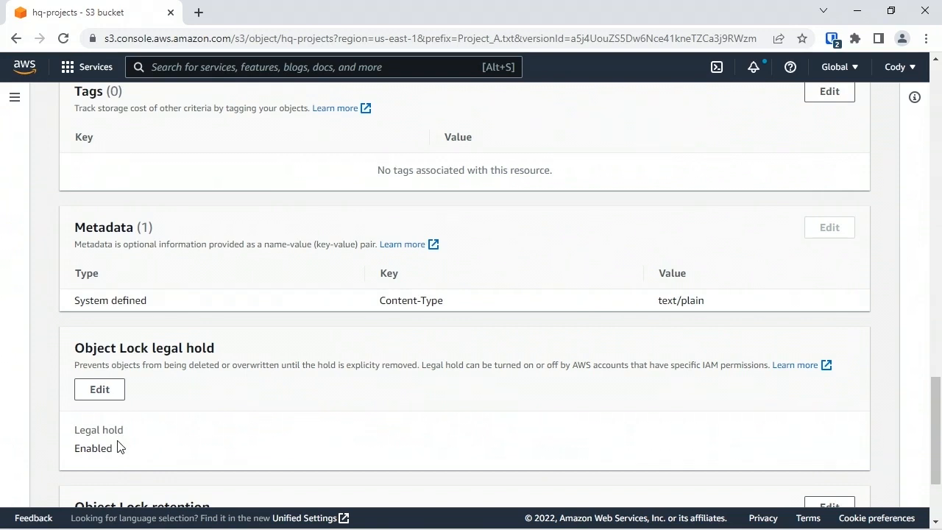
click(99, 390)
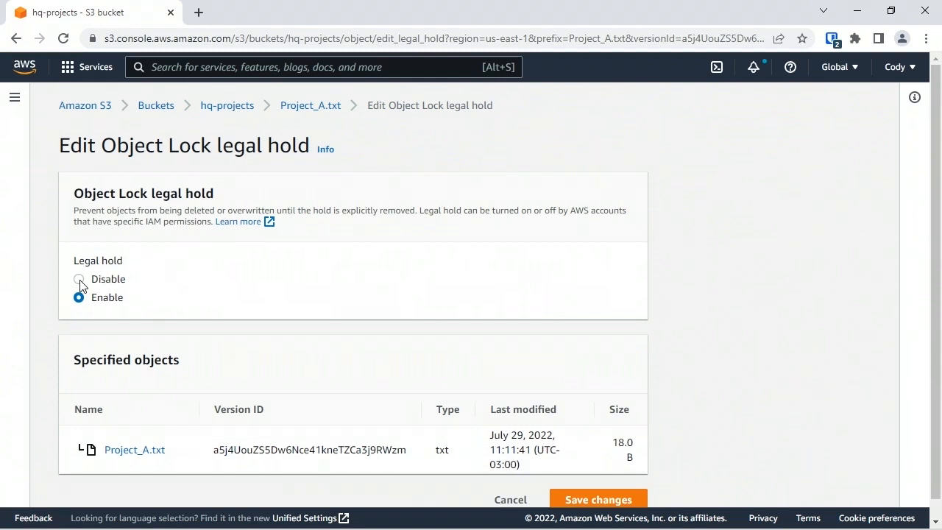
click(80, 281)
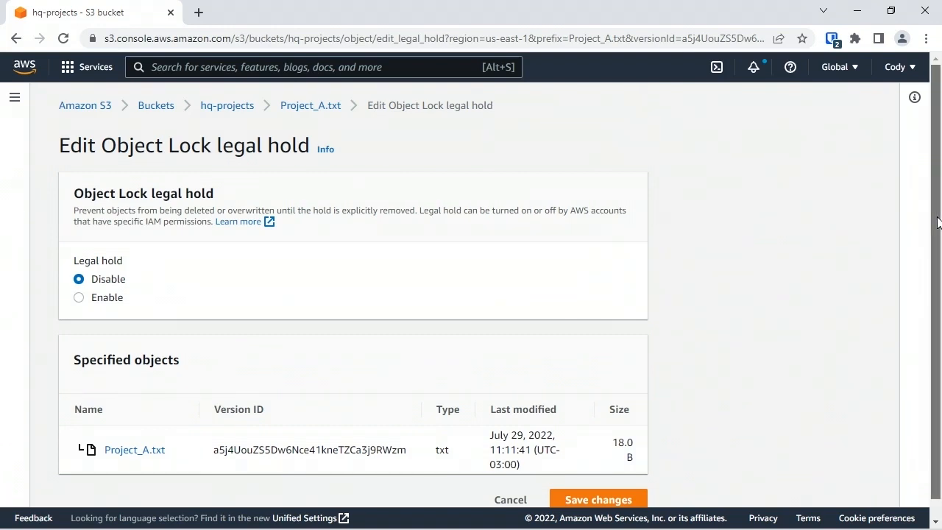
scroll(938, 225, down, 1)
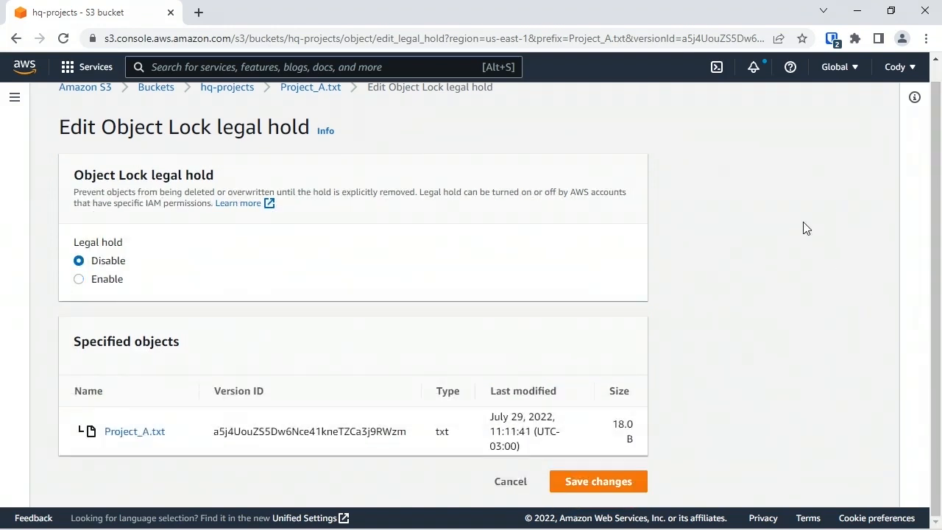
click(596, 484)
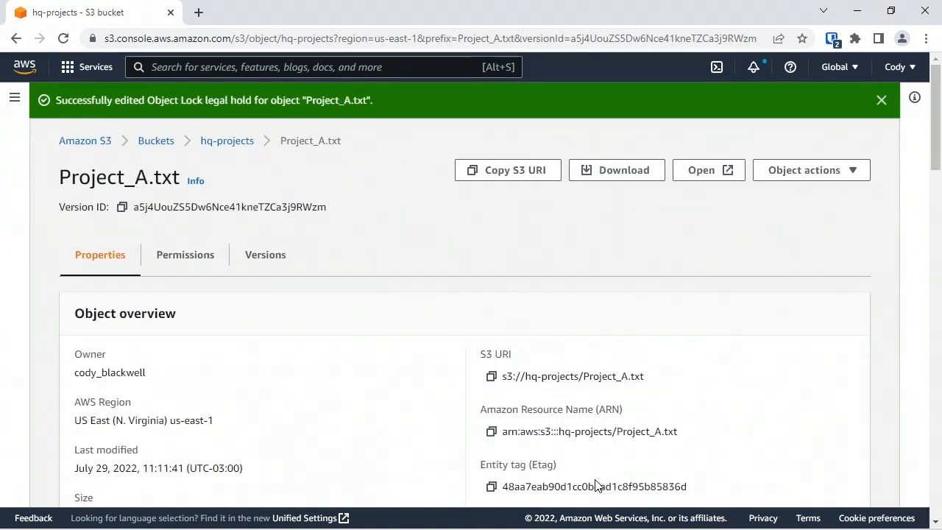
Permanently delete the 11:11:41 version of Project_A.txt, confirming with "permanently delete", and return to the hq-projects object list
click(268, 249)
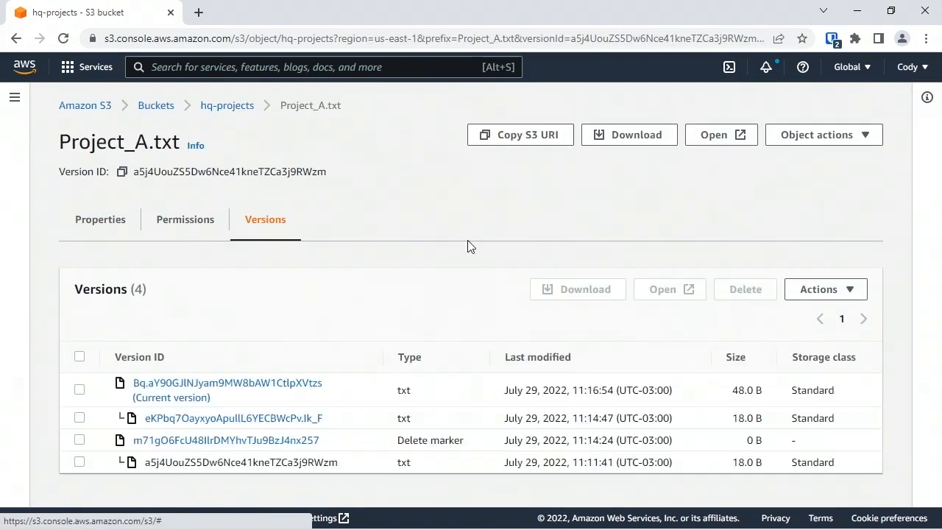
click(80, 462)
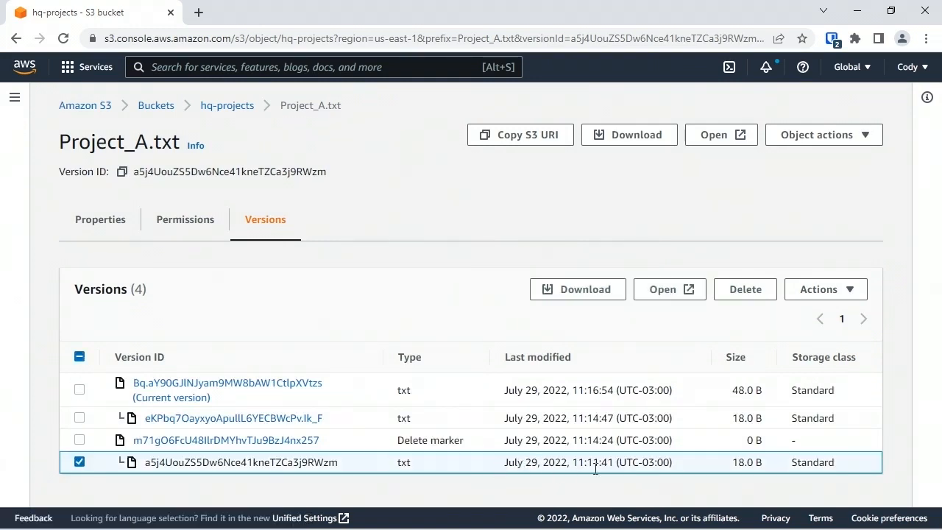
click(748, 291)
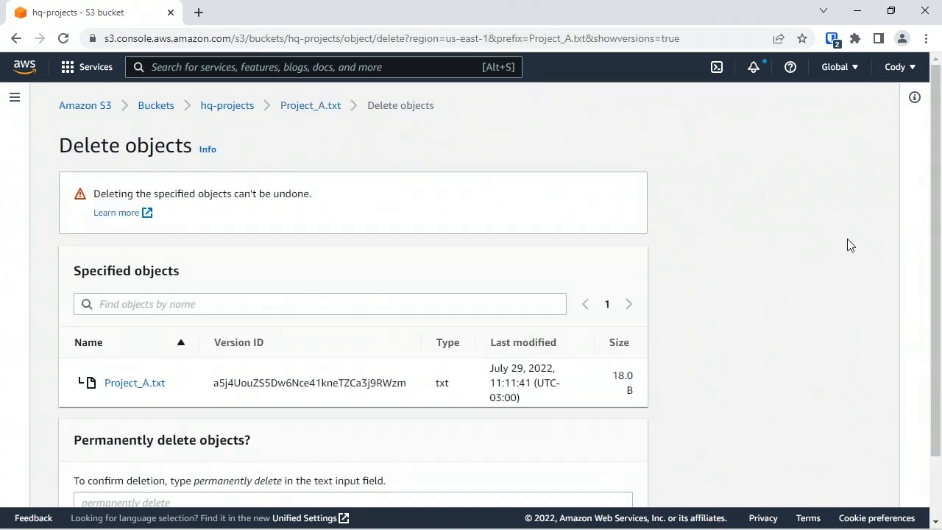
drag(936, 190, 931, 358)
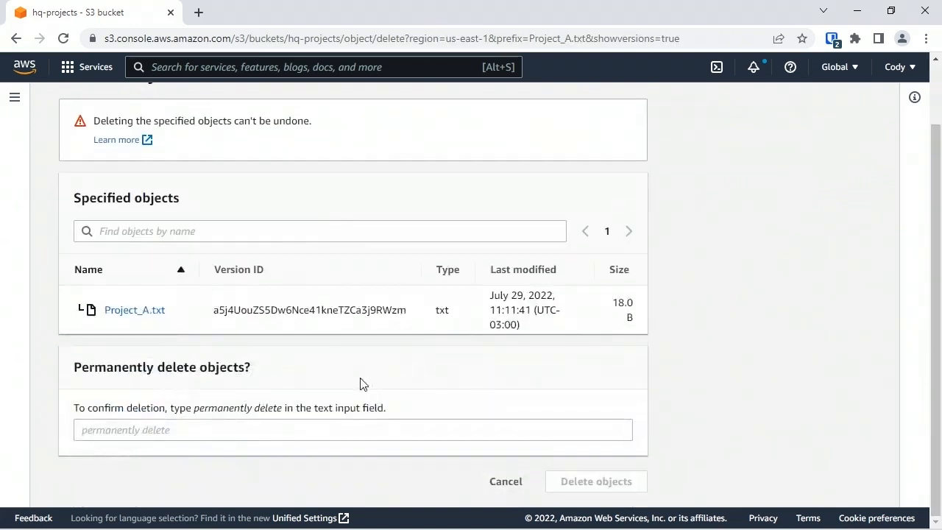
click(276, 434)
text(p)
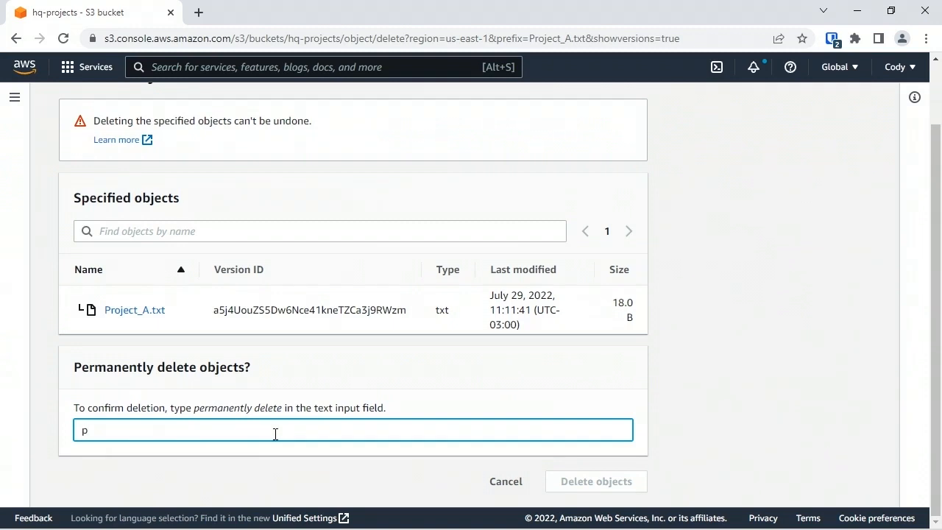
text(ermanently delete)
click(613, 484)
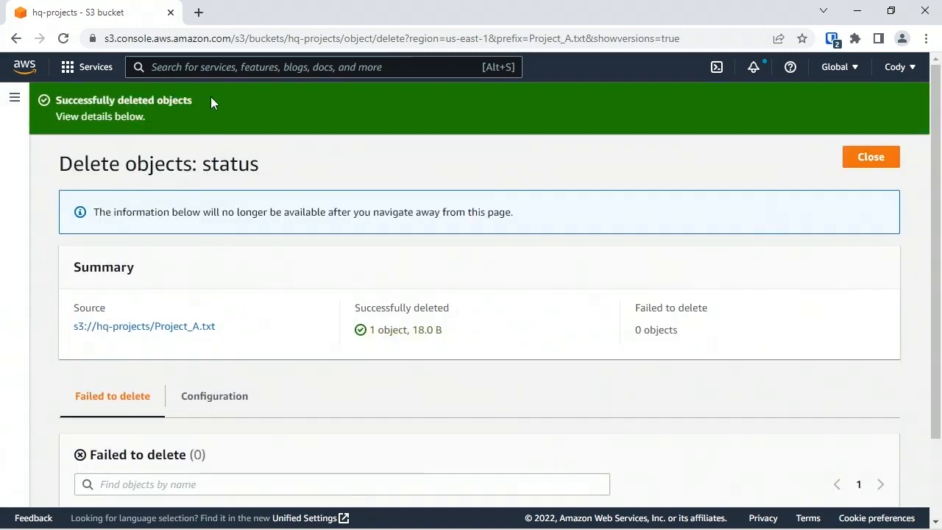
mouse_move(933, 212)
mouse_down()
mouse_move(940, 407)
mouse_move(940, 210)
mouse_up()
click(867, 146)
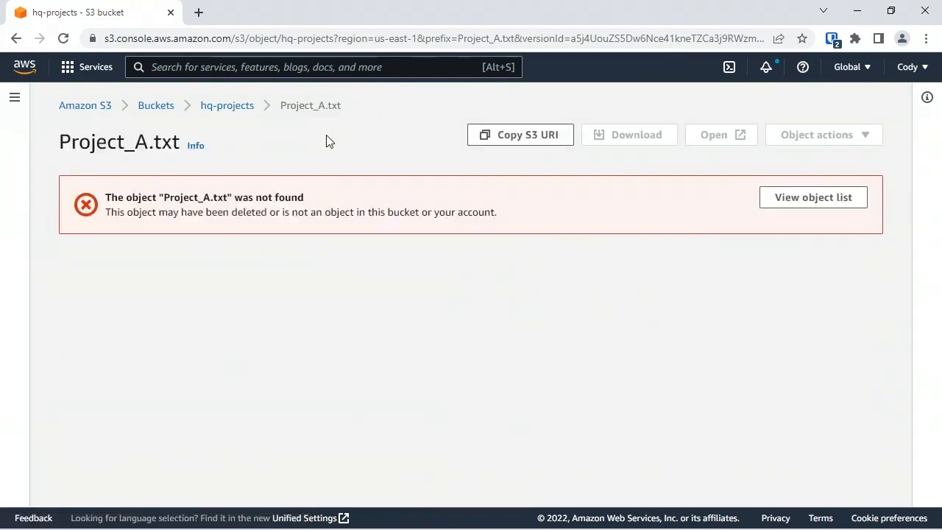
click(240, 106)
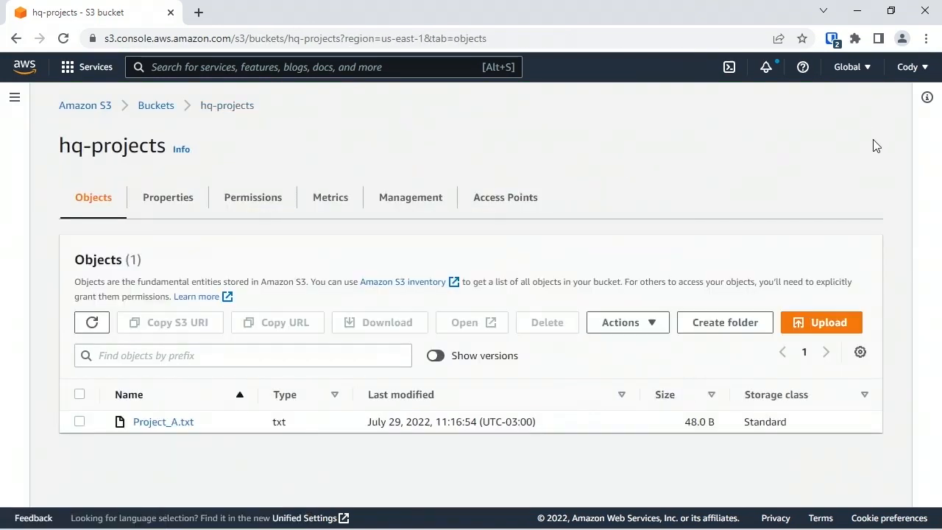